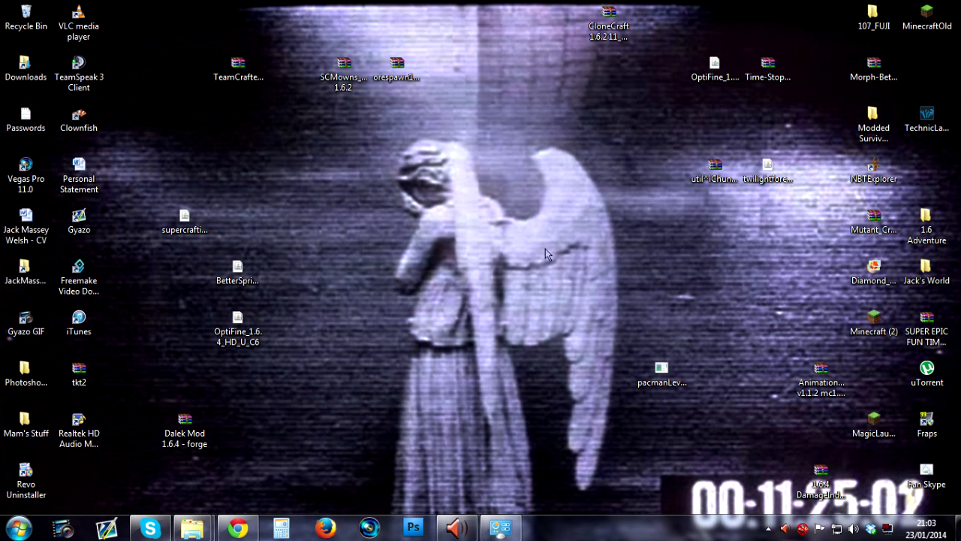
Open the 'Minecraft Forge Downloads' result from the forge search and scroll to the page top
click(239, 528)
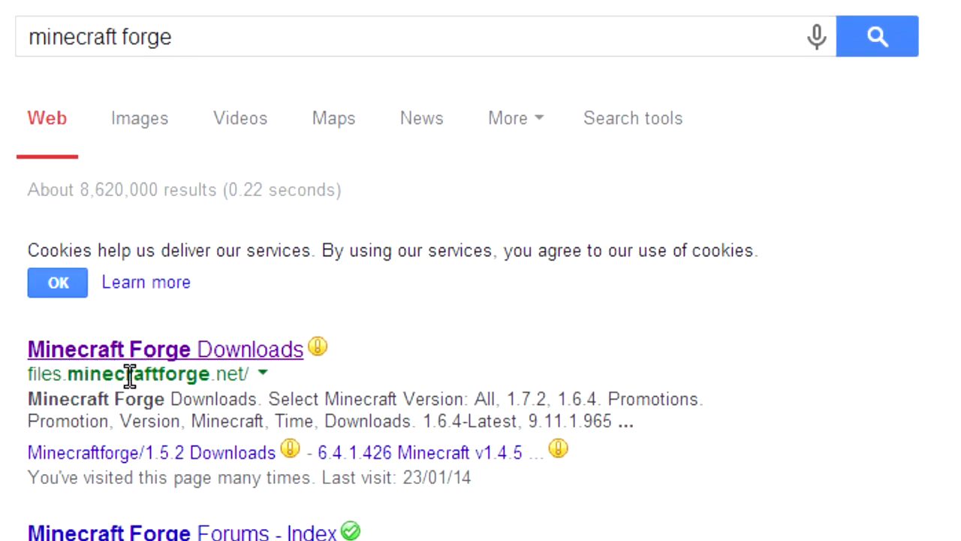
click(231, 363)
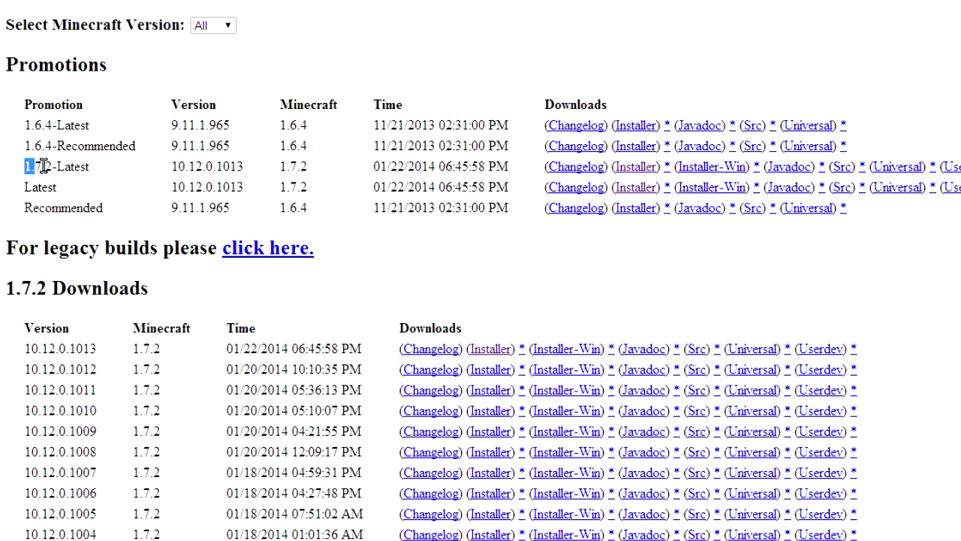
click(96, 171)
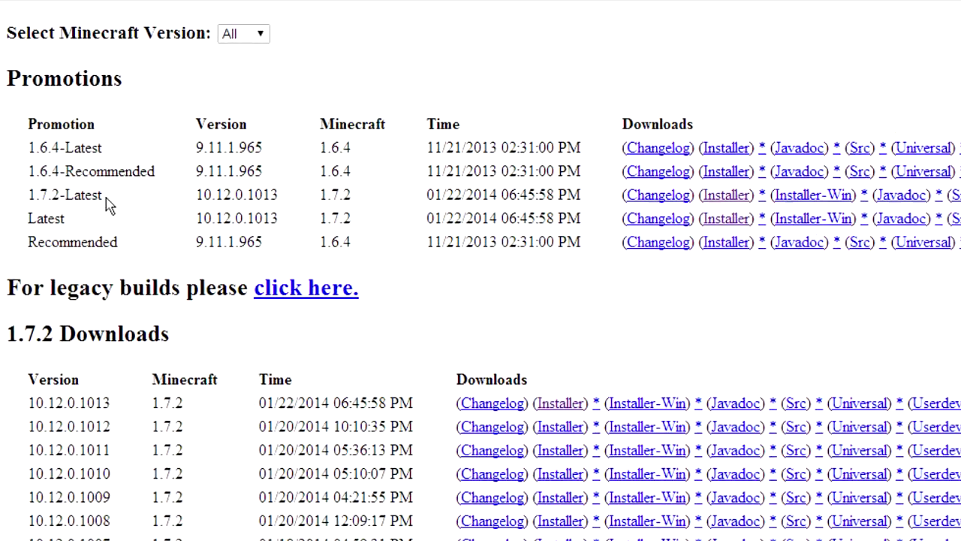
scroll(163, 198, up, 1)
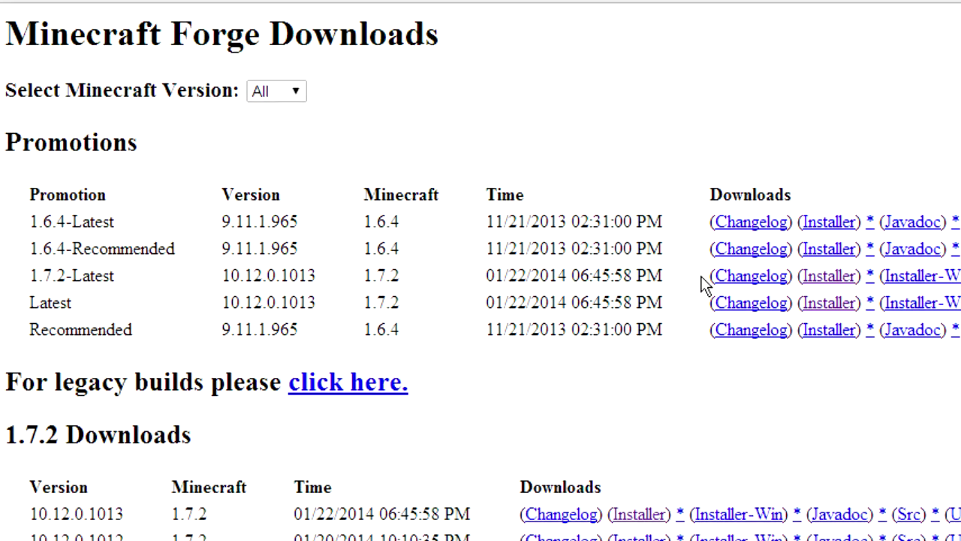
Download the 1.7.2-Latest Forge installer jar, dismissing the McAfee bar and keeping the file
click(839, 284)
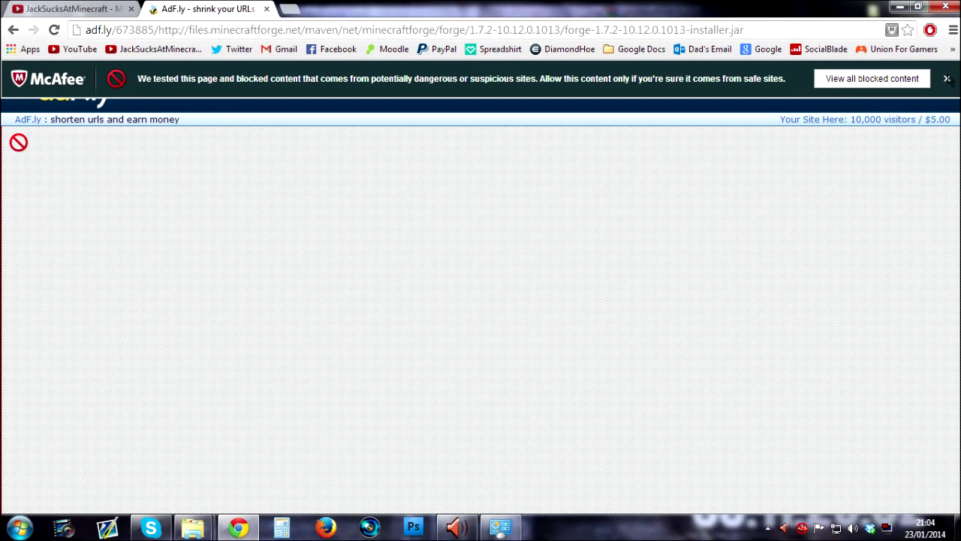
click(947, 78)
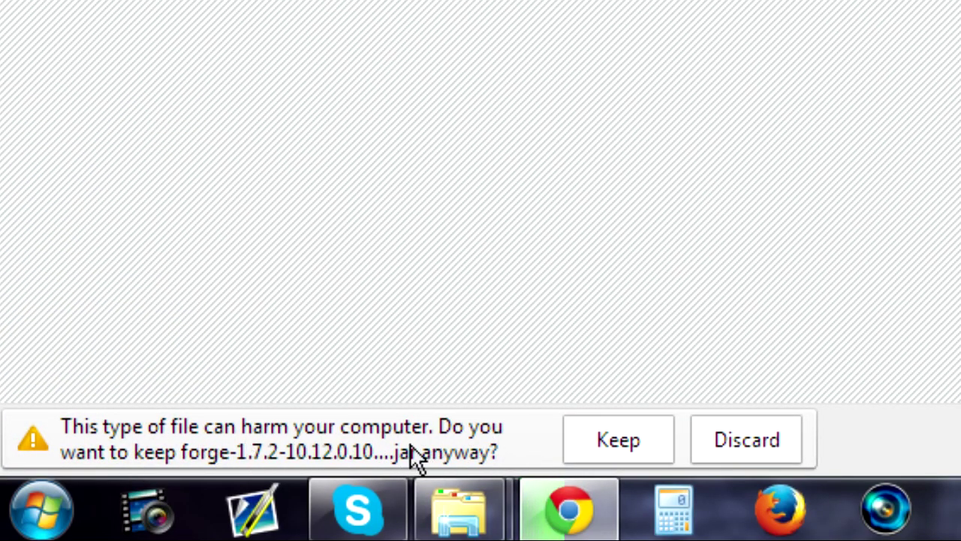
click(602, 445)
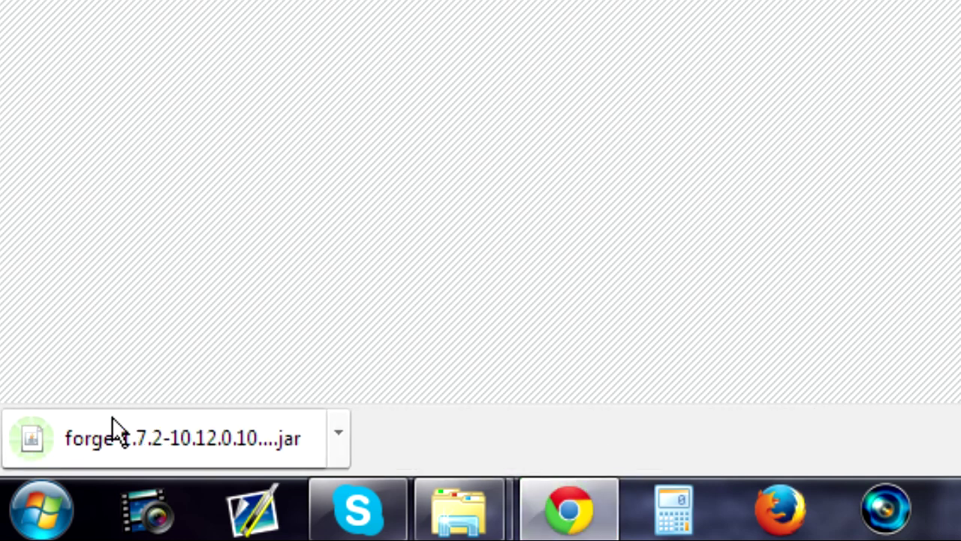
Run forge-1.7.2-10.12.0.1013-installer.jar, install the client and confirm completion
click(193, 440)
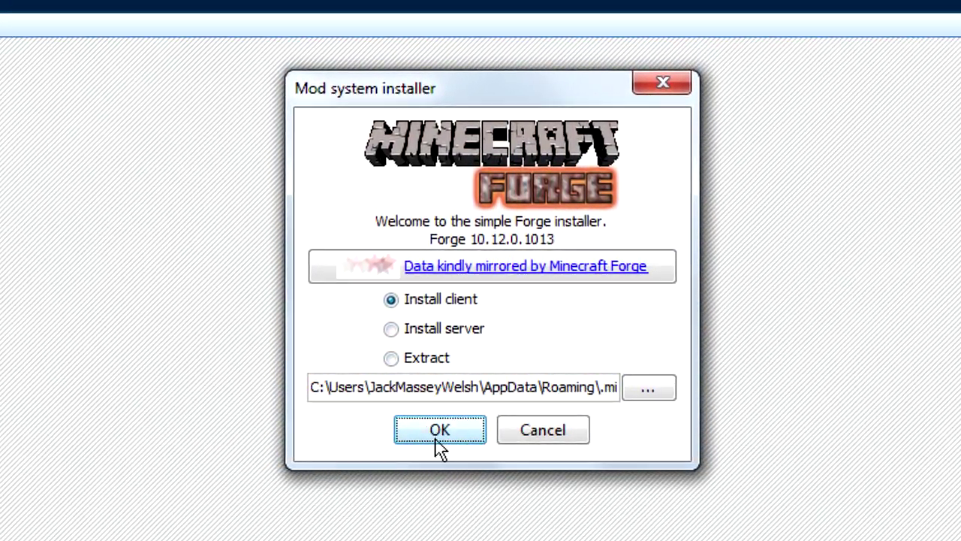
click(438, 430)
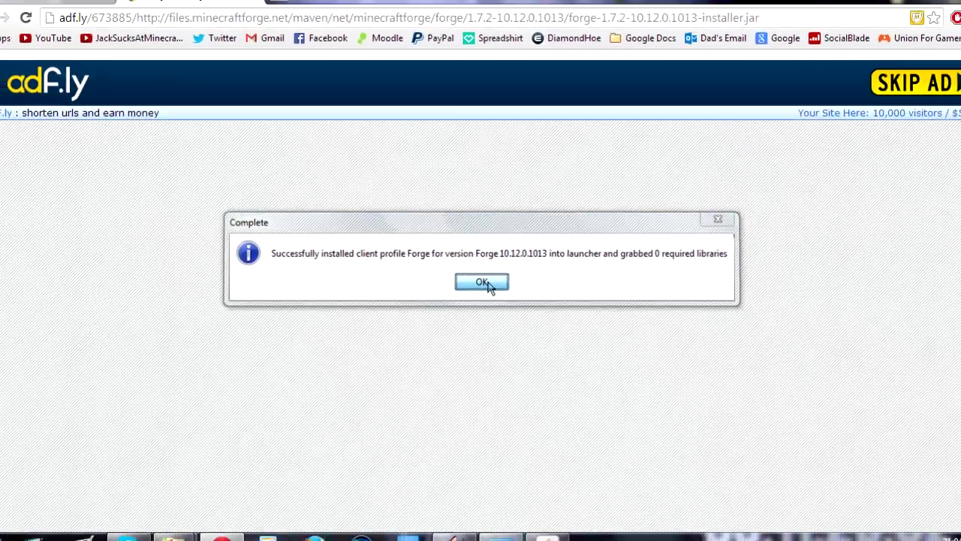
click(485, 293)
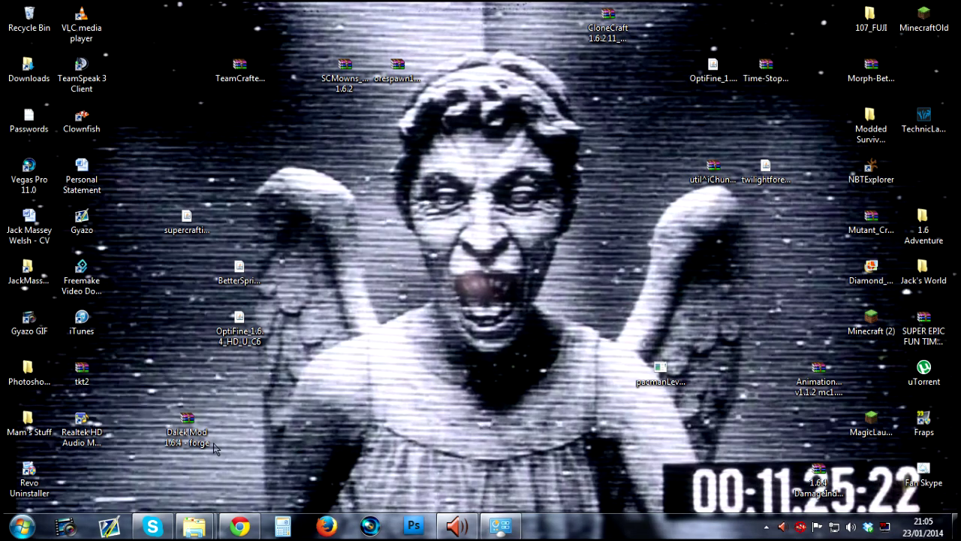
Open the Minecraft Launcher and skip the new-account login prompt
click(30, 527)
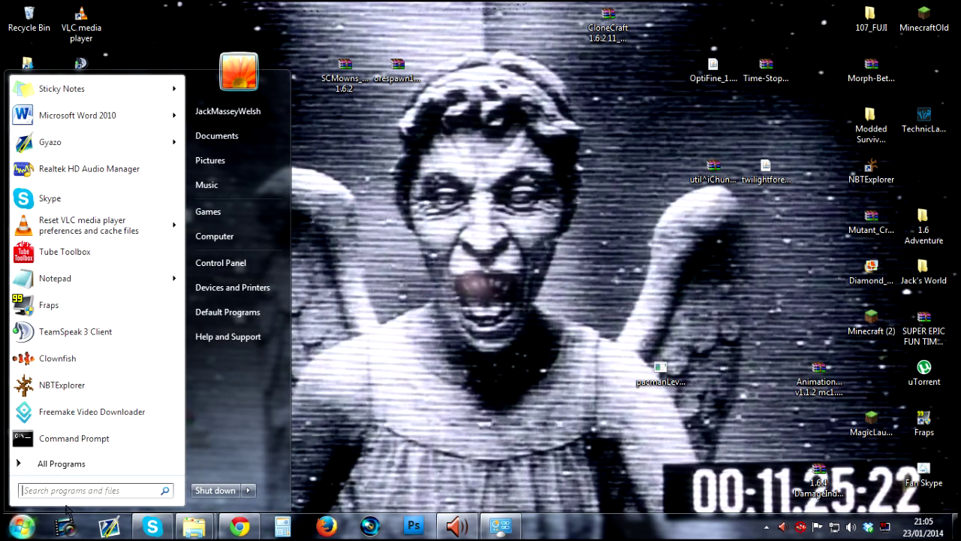
click(756, 419)
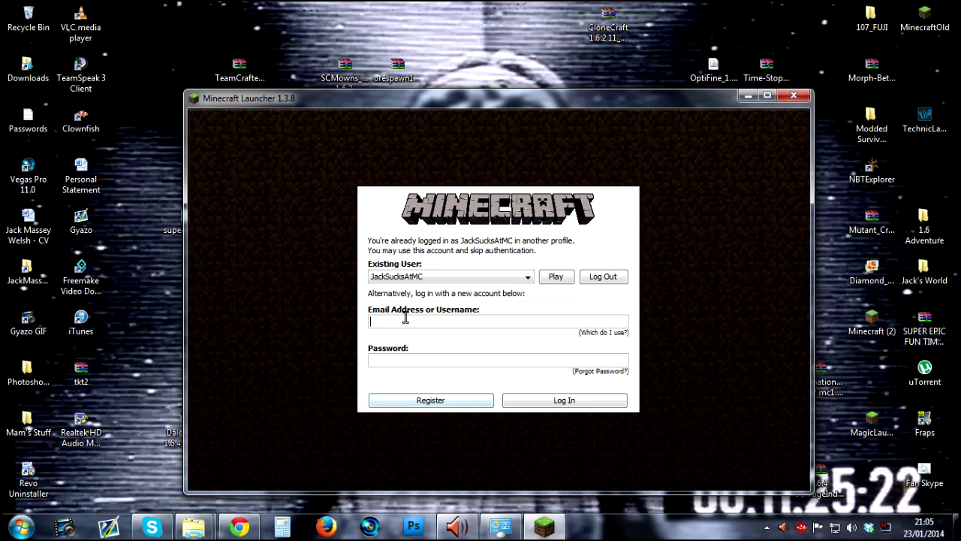
key(Return)
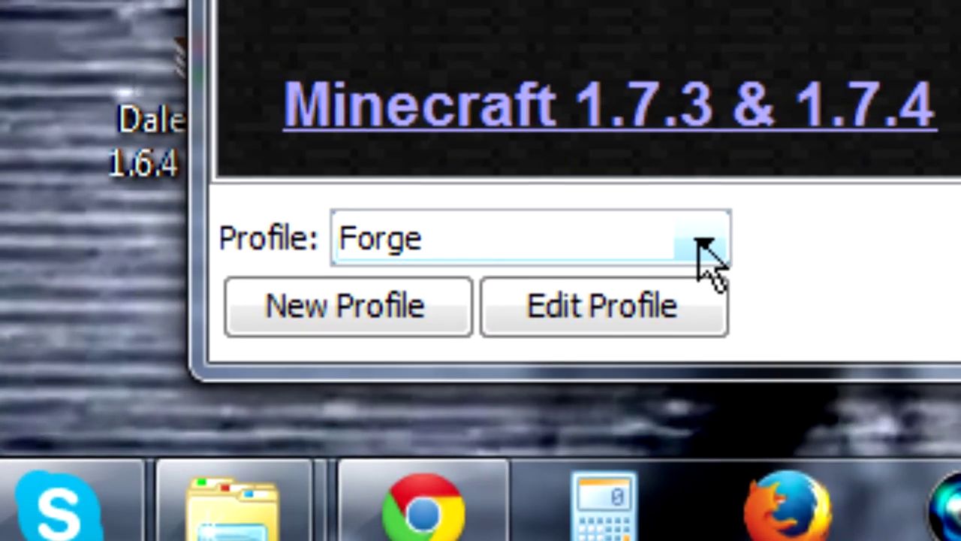
Set the Forge profile to use release 1.7.2-Forge10.12.0.1013 and save it
click(437, 389)
click(428, 417)
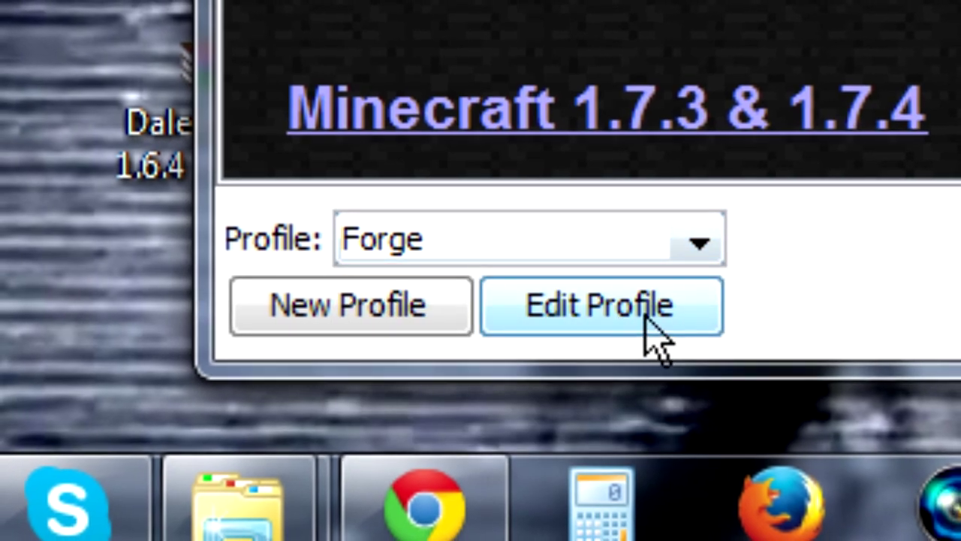
click(663, 321)
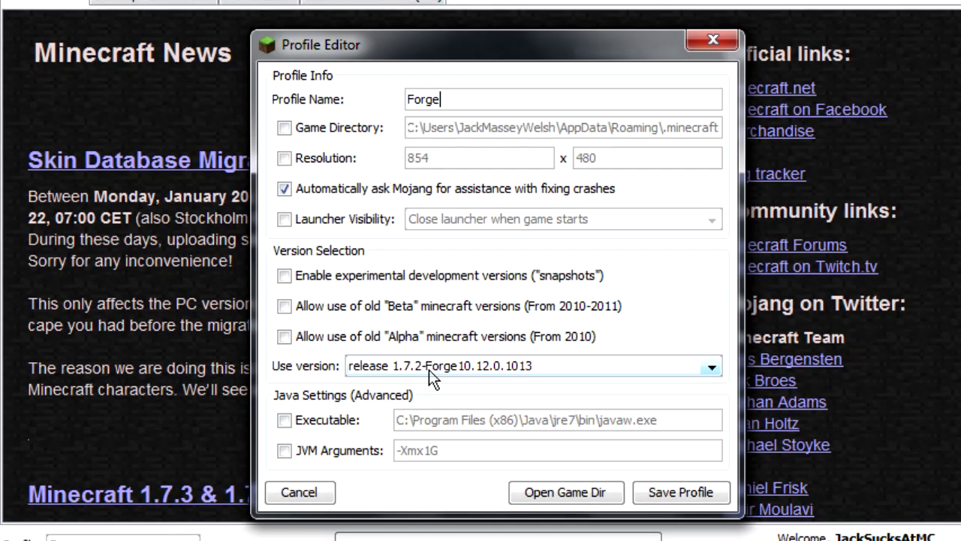
click(375, 370)
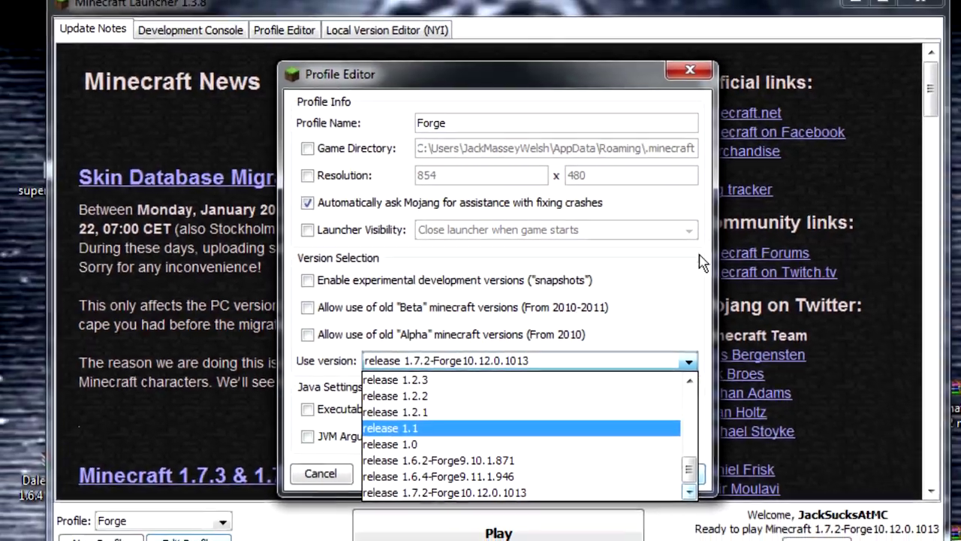
click(717, 322)
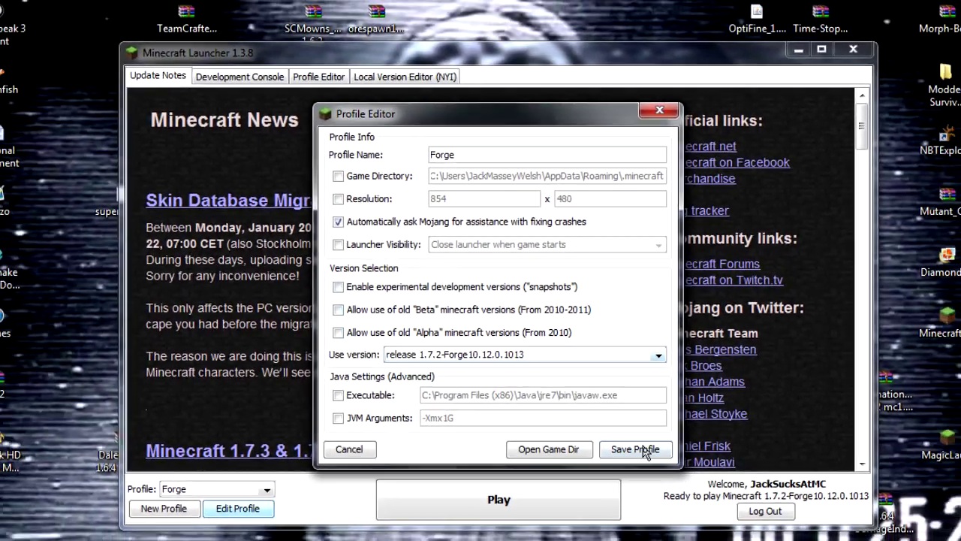
click(647, 460)
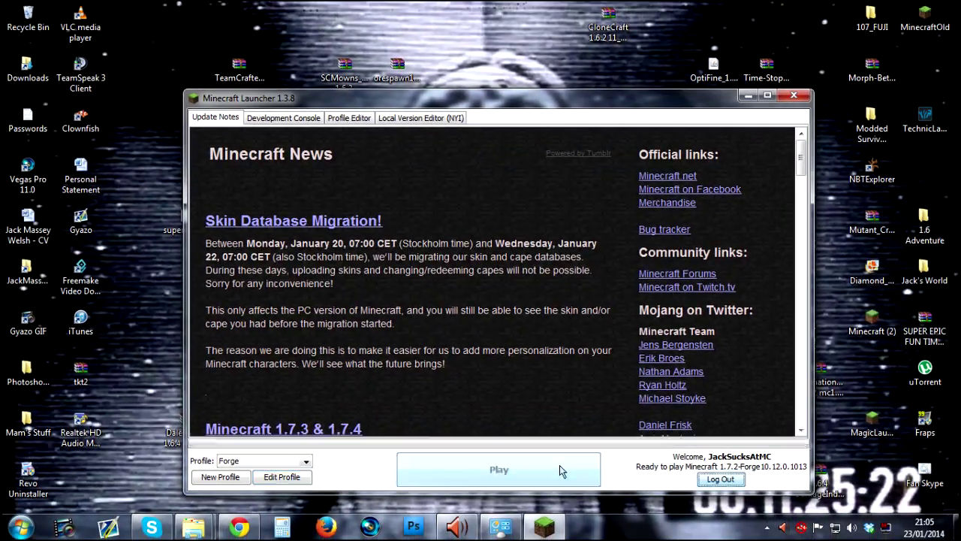
Play with the Forge profile, check the Mod List for Forge 10.12.0.1013, then quit Minecraft
click(560, 470)
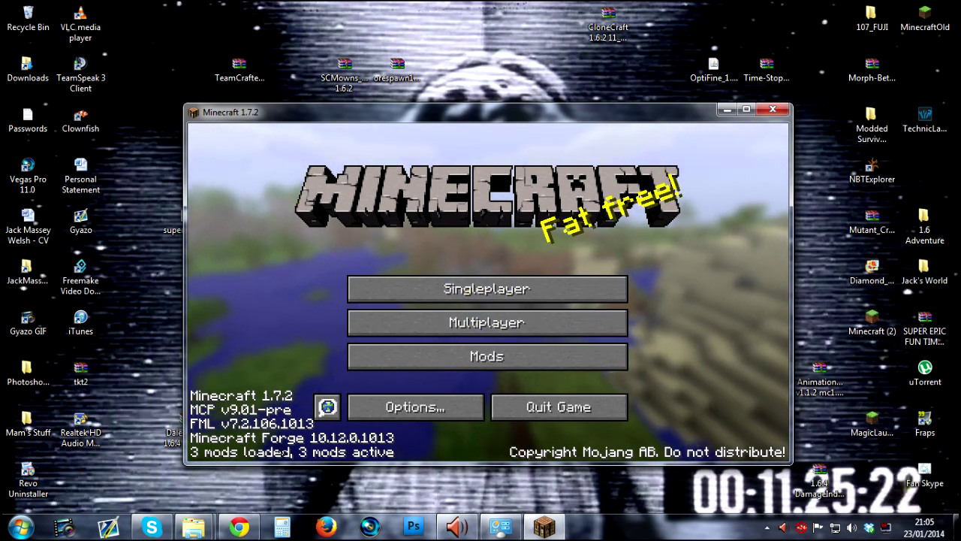
click(481, 358)
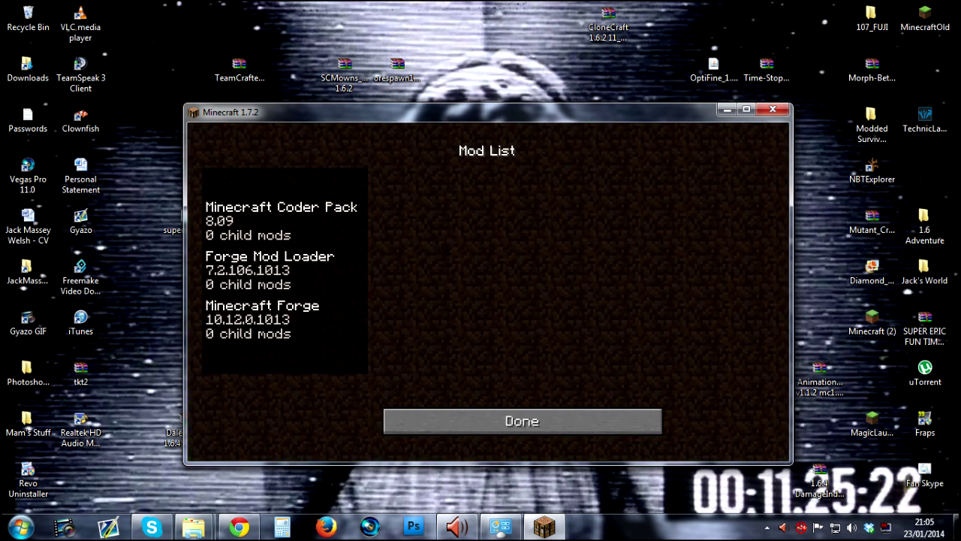
click(518, 417)
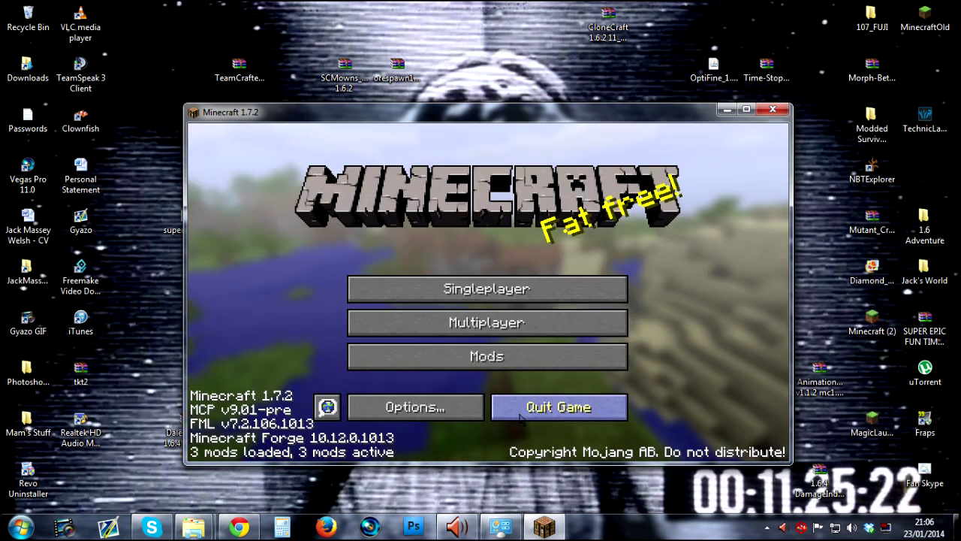
click(772, 110)
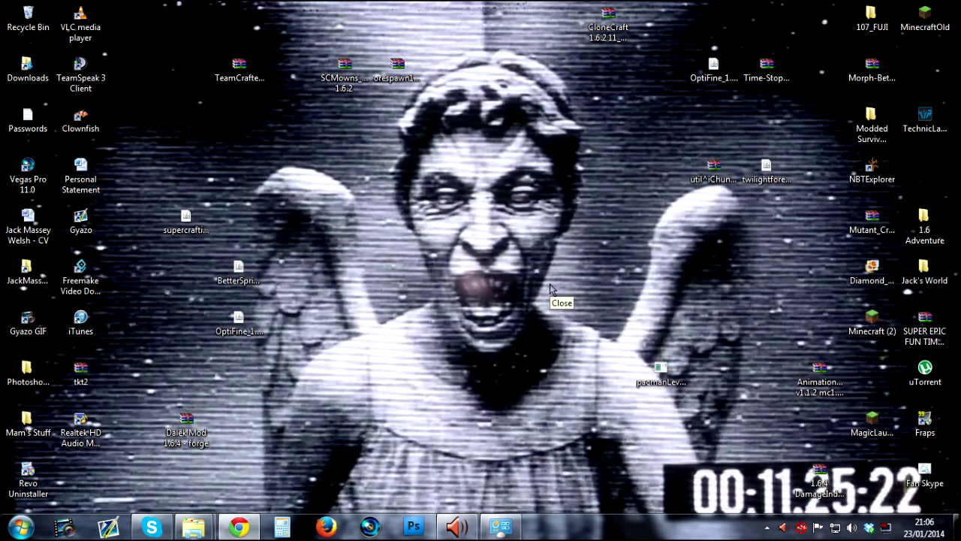
Open %appdata% via Run and browse into the empty .minecraft\mods folder
key(super+r)
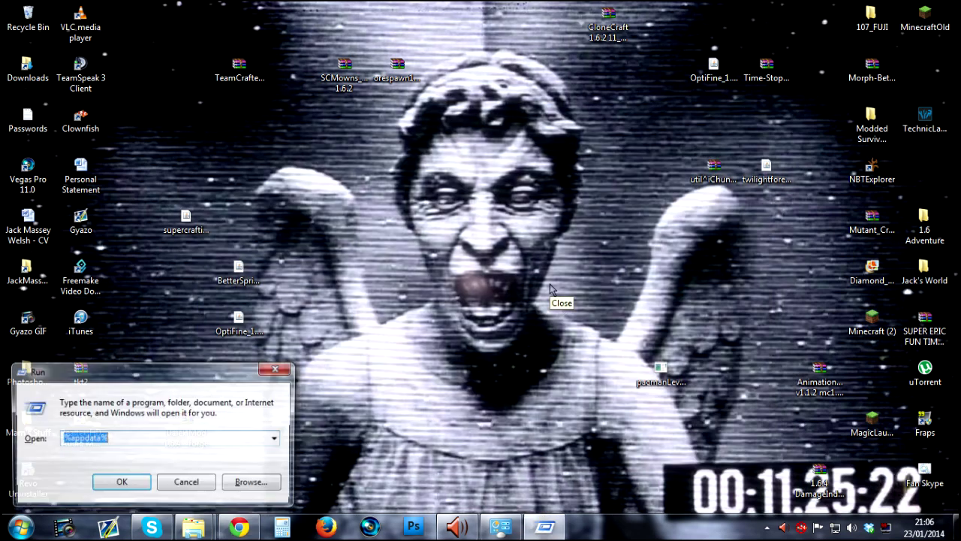
drag(96, 381, 427, 274)
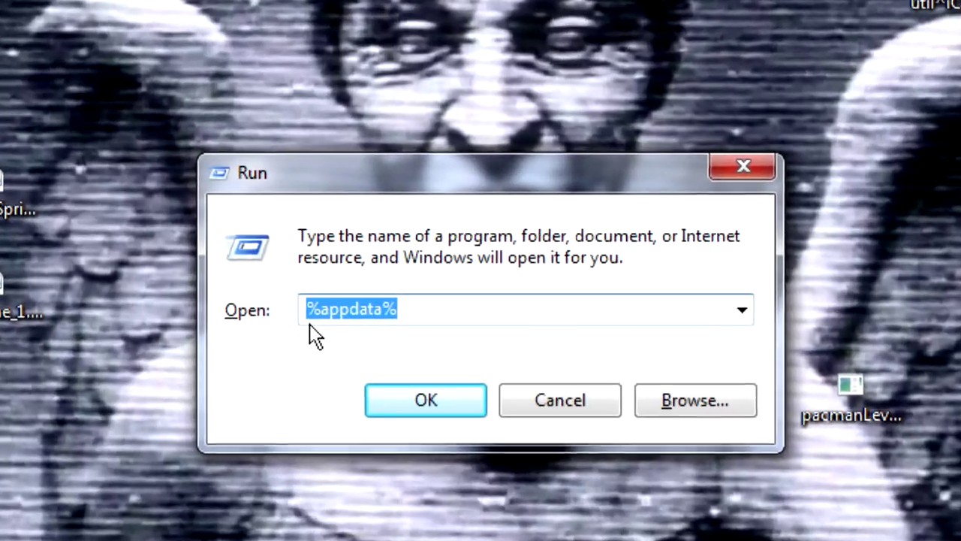
click(345, 318)
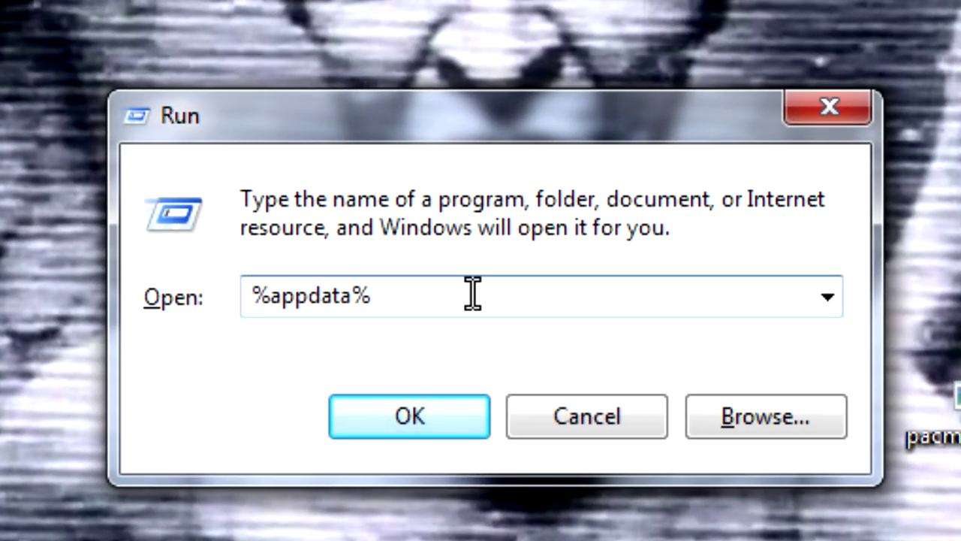
click(451, 425)
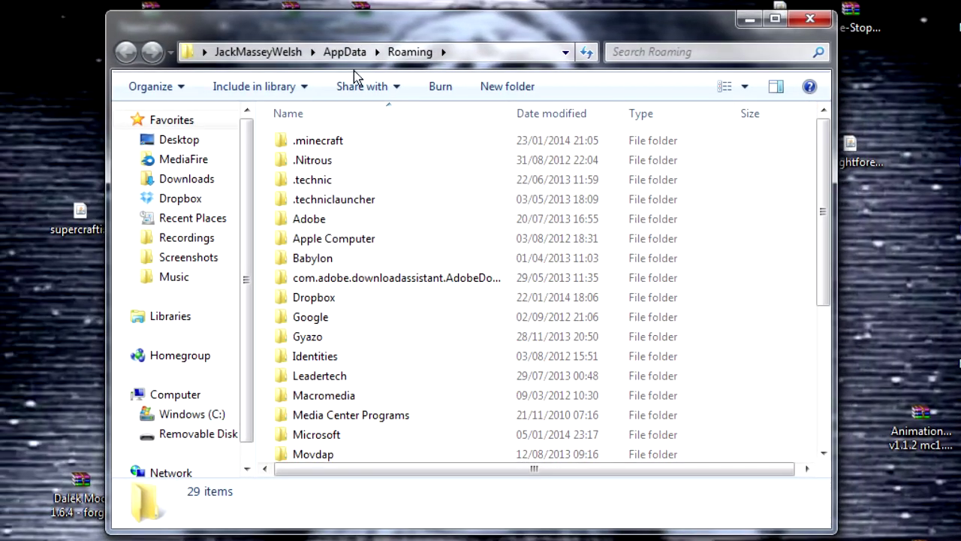
double_click(360, 143)
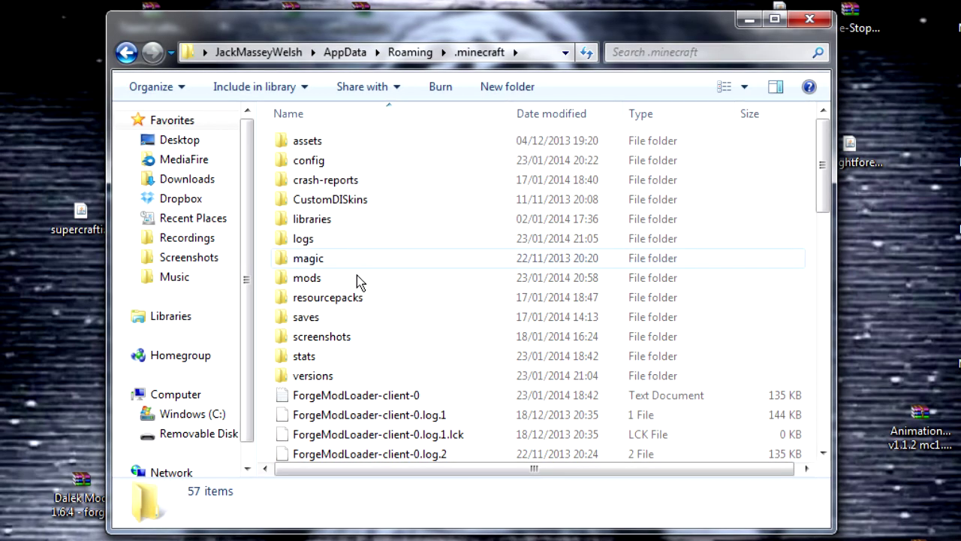
double_click(446, 278)
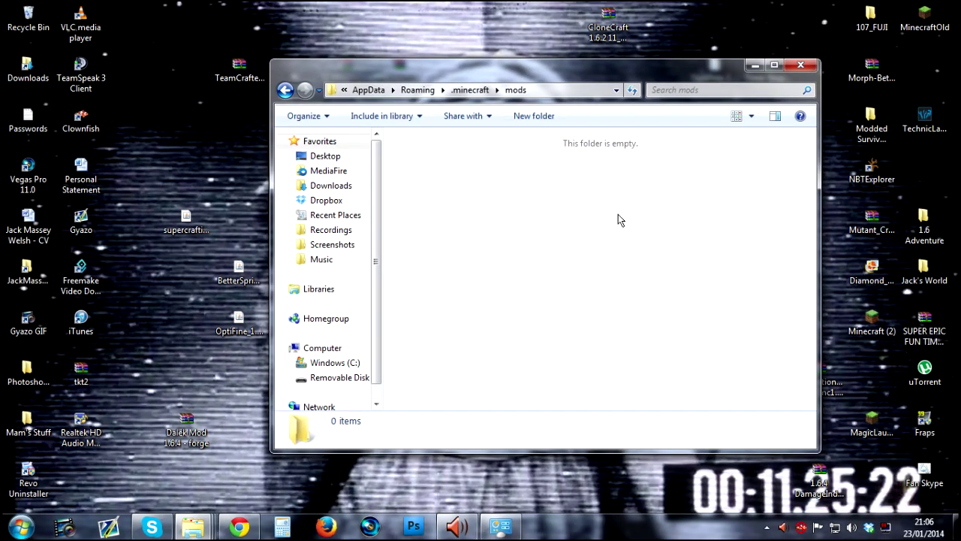
Search 'optifine' from Chrome's address bar and open the OptiFine Downloads page
click(240, 528)
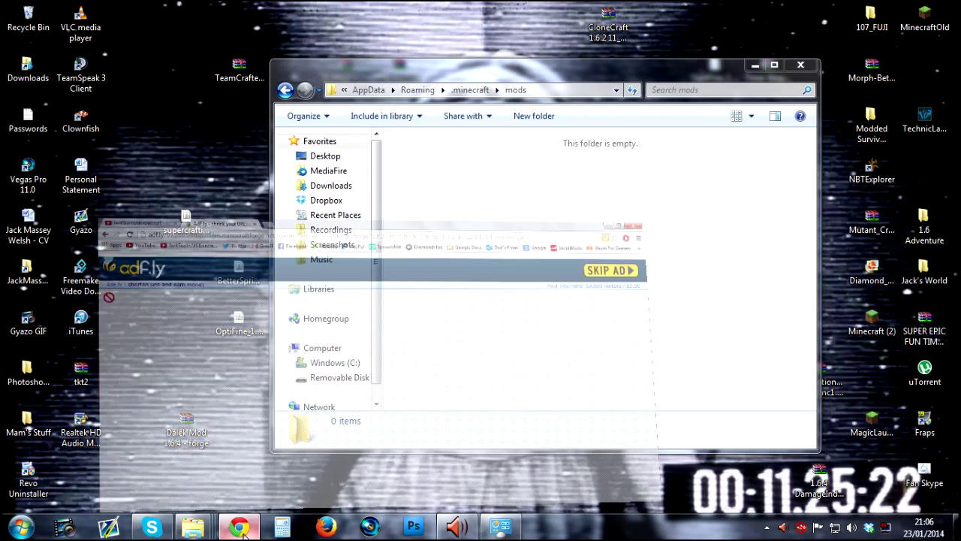
click(194, 32)
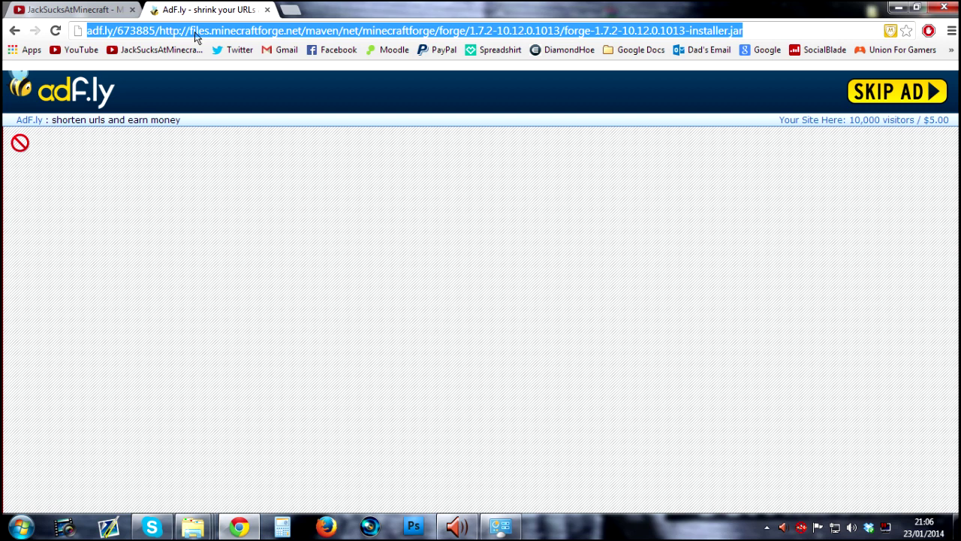
text(opt)
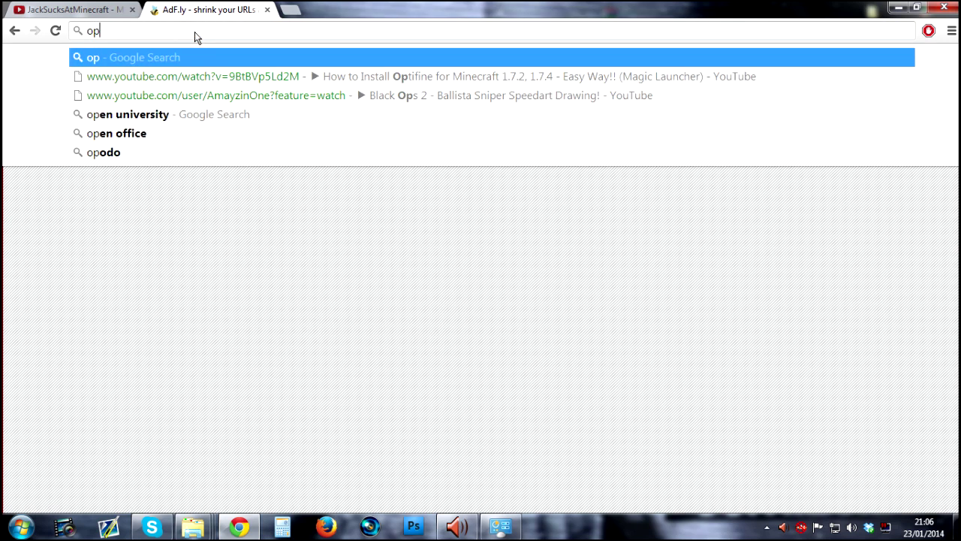
key(Down)
key(Down)
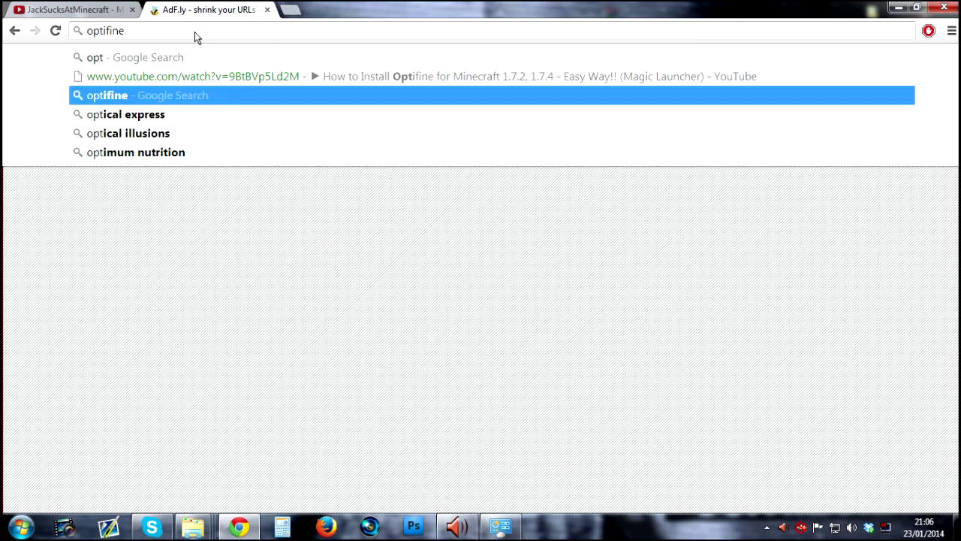
key(Return)
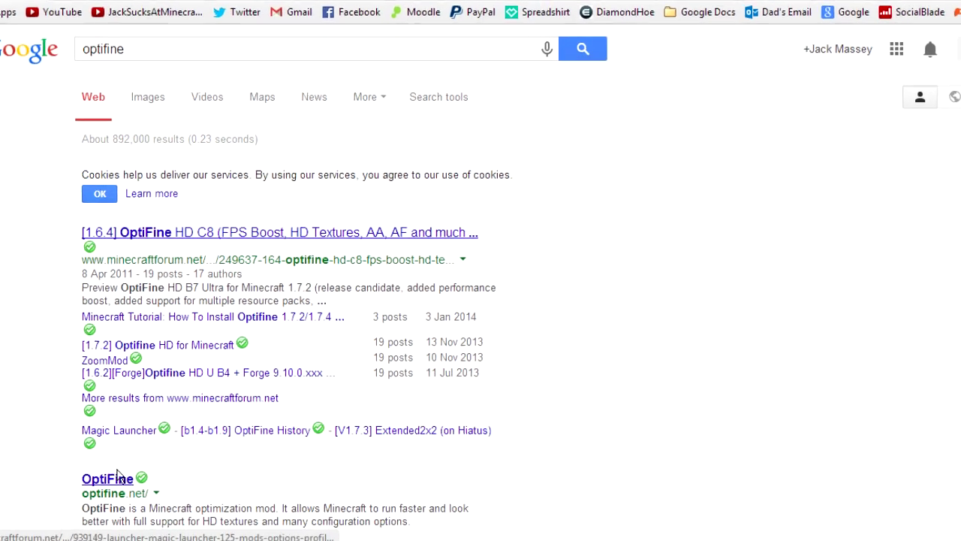
scroll(131, 323, down, 2)
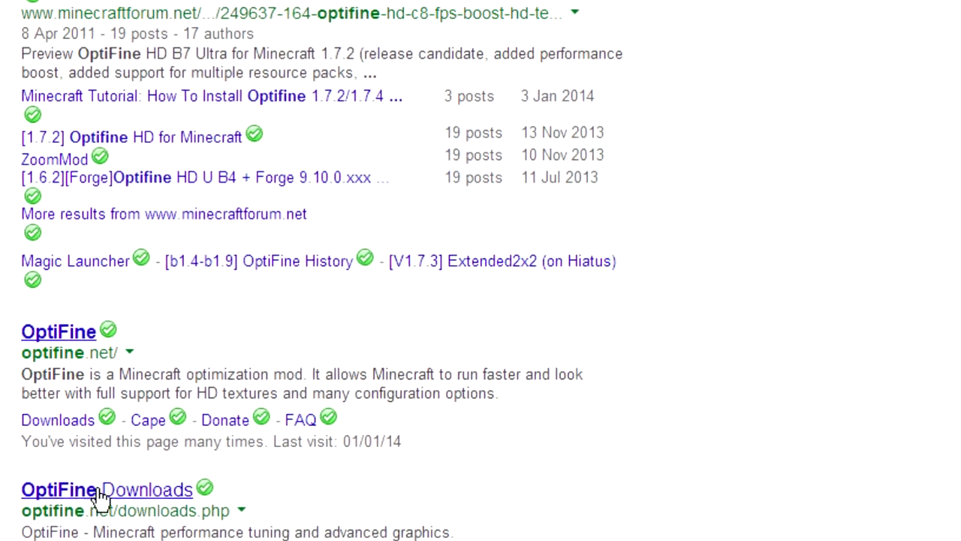
click(113, 455)
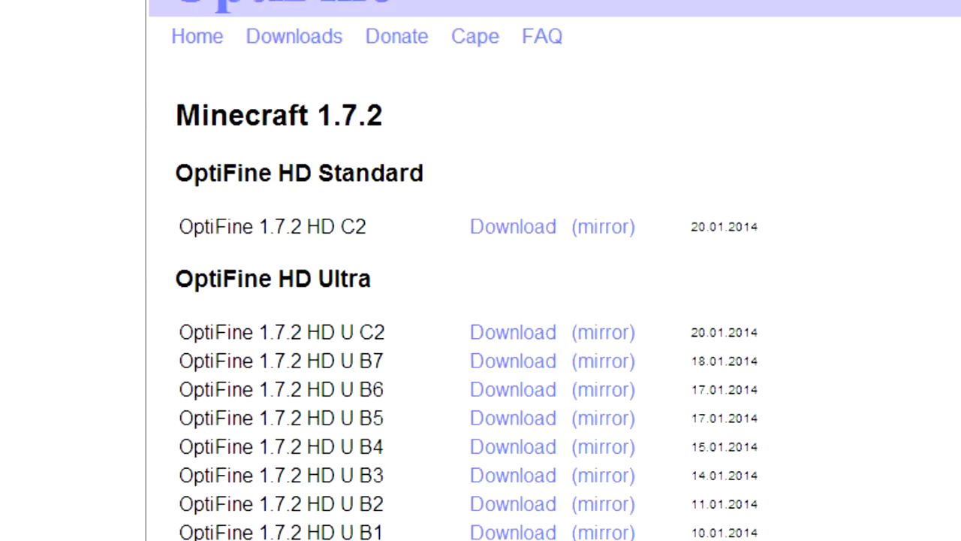
Open the download link for OptiFine 1.7.2 HD U C2
scroll(42, 347, down, 2)
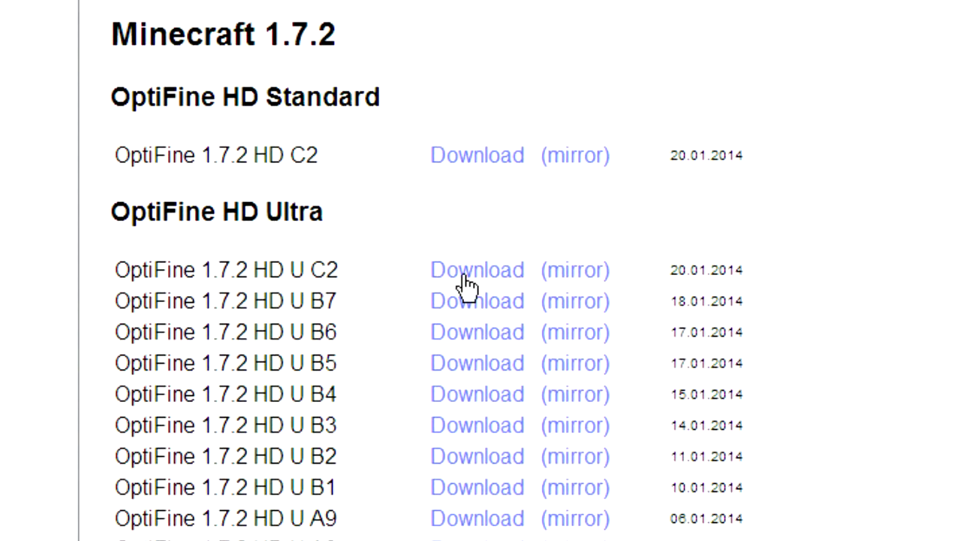
double_click(223, 271)
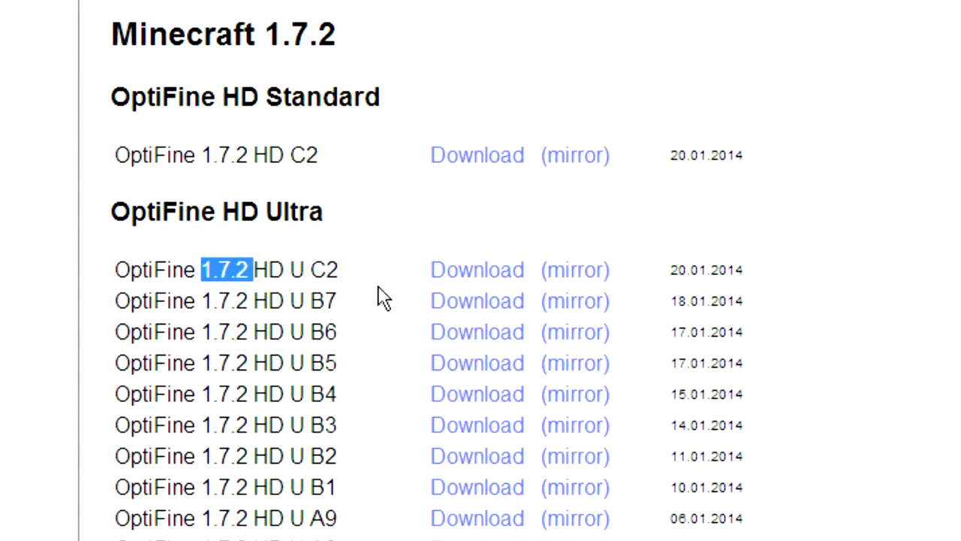
click(472, 276)
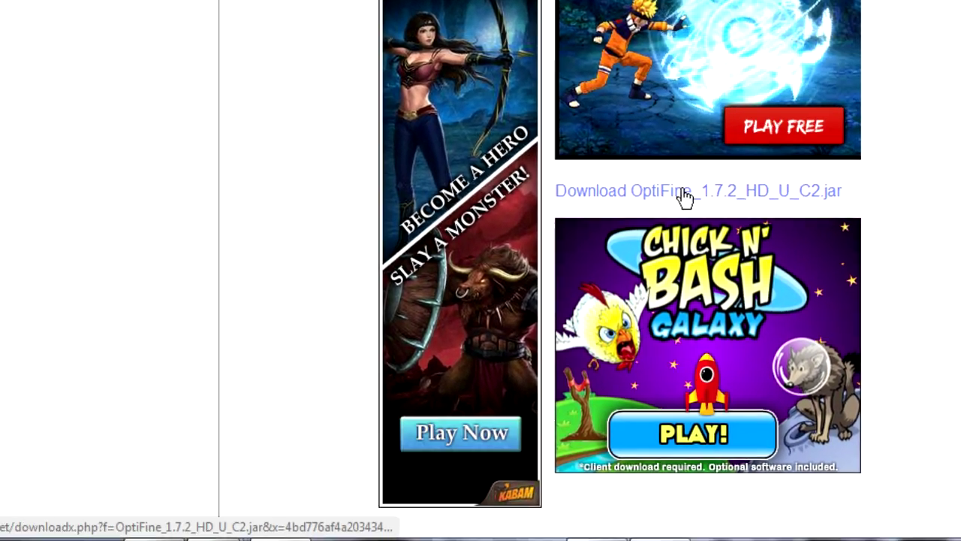
Download and keep OptiFine_1.7.2_HD_U_C2.jar, then drag it into the .minecraft mods folder
click(476, 294)
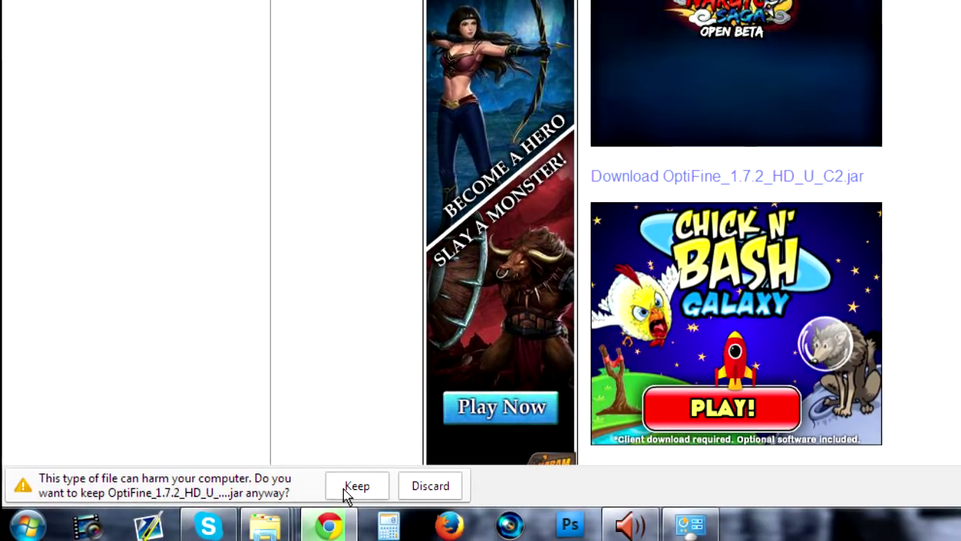
click(348, 494)
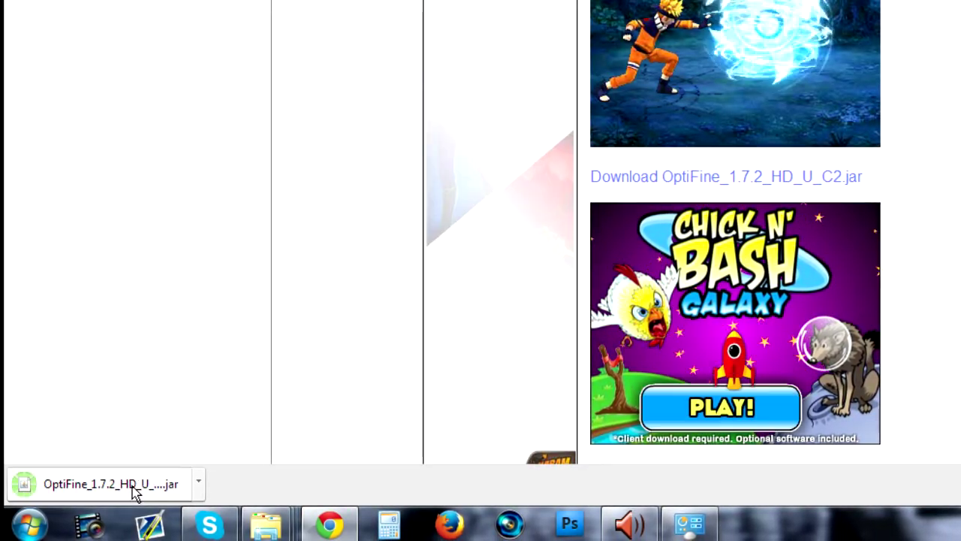
drag(136, 492, 444, 319)
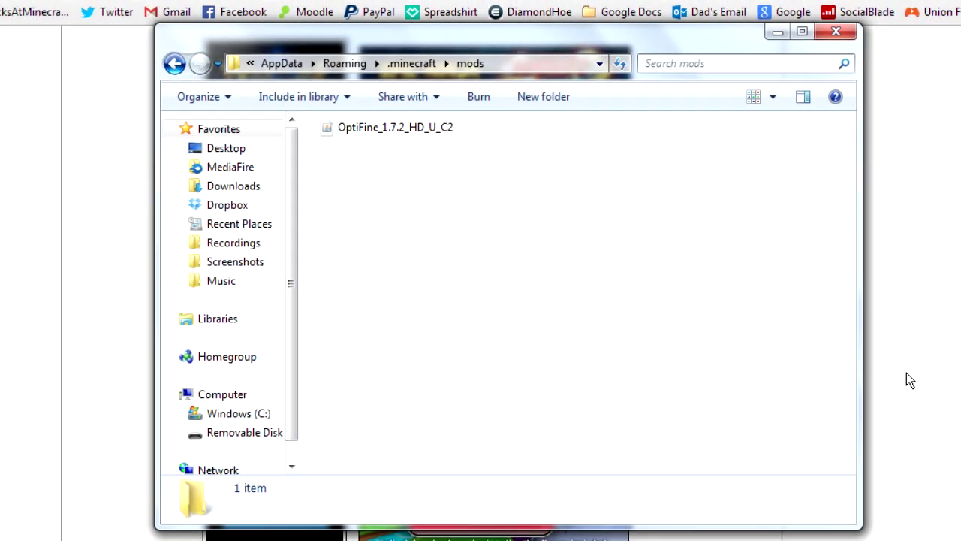
key(super+d)
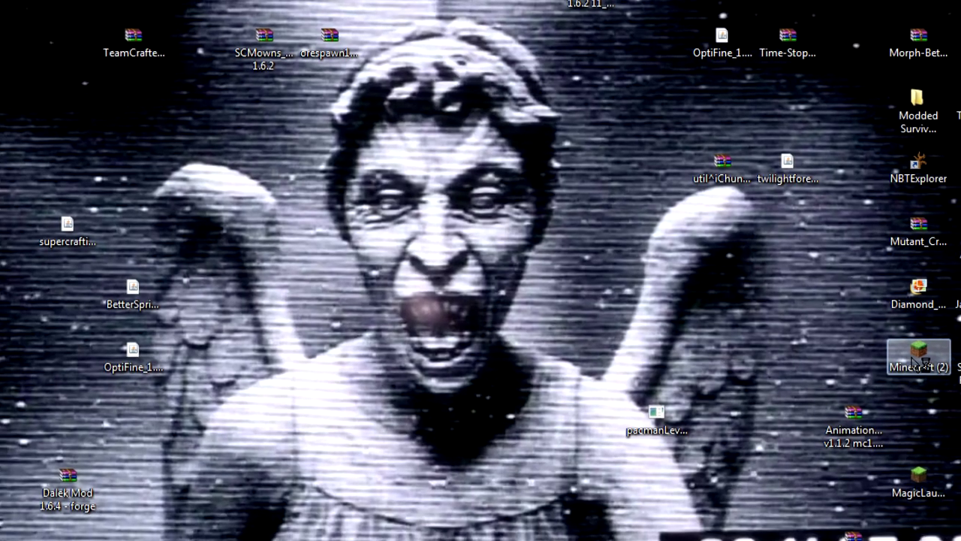
Launch Minecraft (2), play, and confirm OptiFine_1.7.2_HD_U_C2 appears in the Mod List
double_click(920, 358)
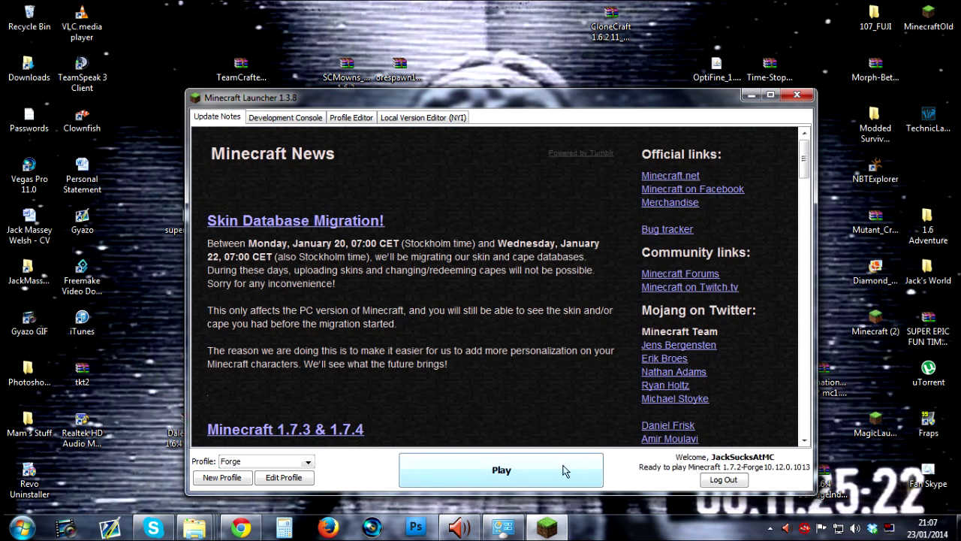
click(565, 470)
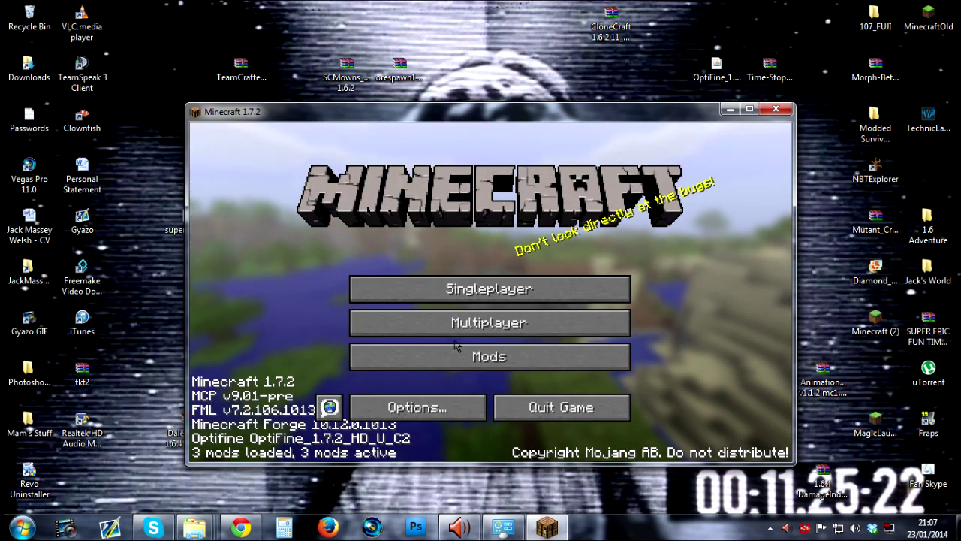
click(456, 354)
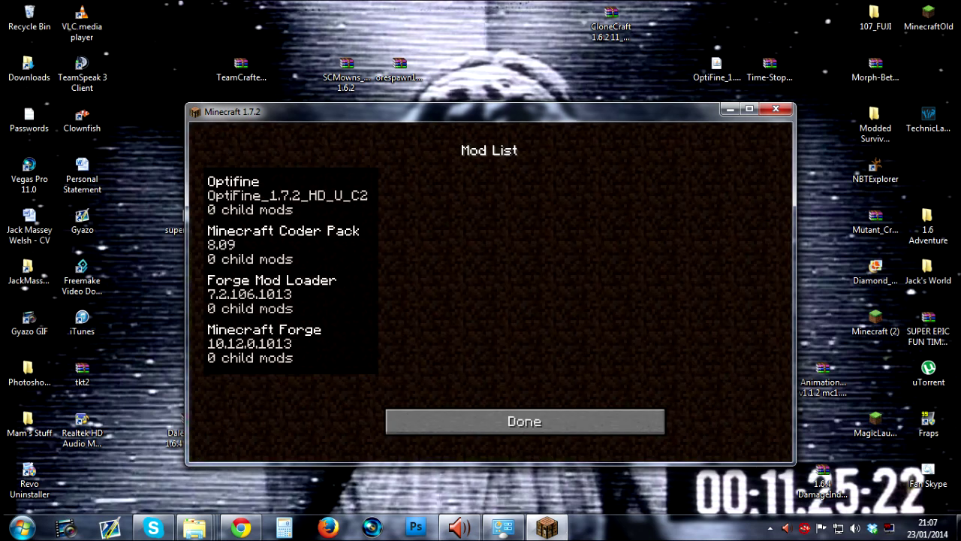
click(490, 418)
Maximize the game window and load the 1.7.4 World from Singleplayer
click(490, 289)
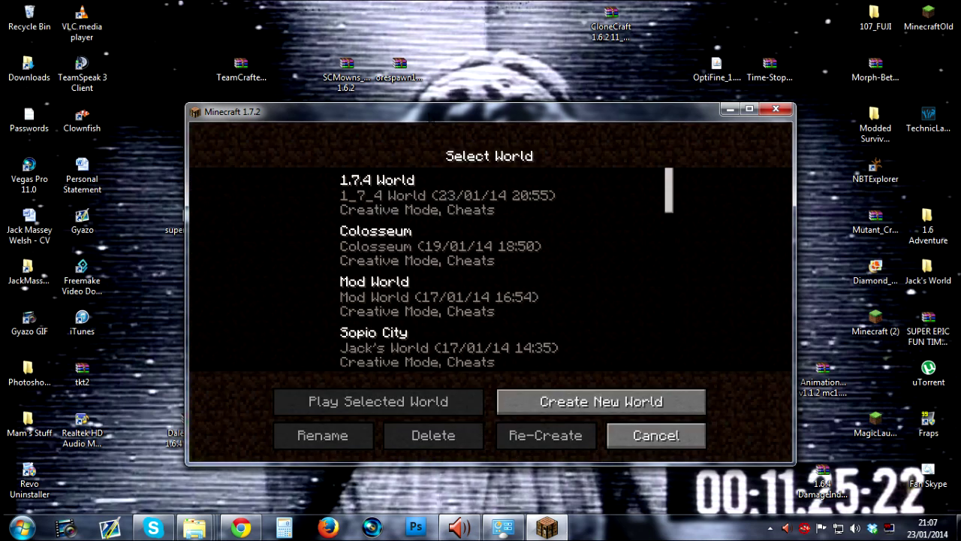
double_click(431, 112)
double_click(450, 84)
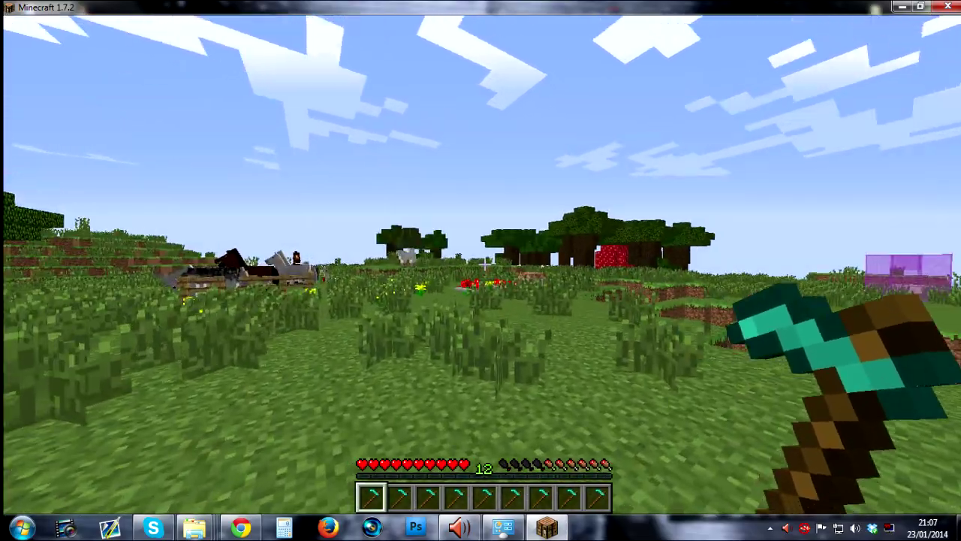
Hide the HUD with F1 and walk the player across the field near the horse pen
click(485, 263)
click(484, 262)
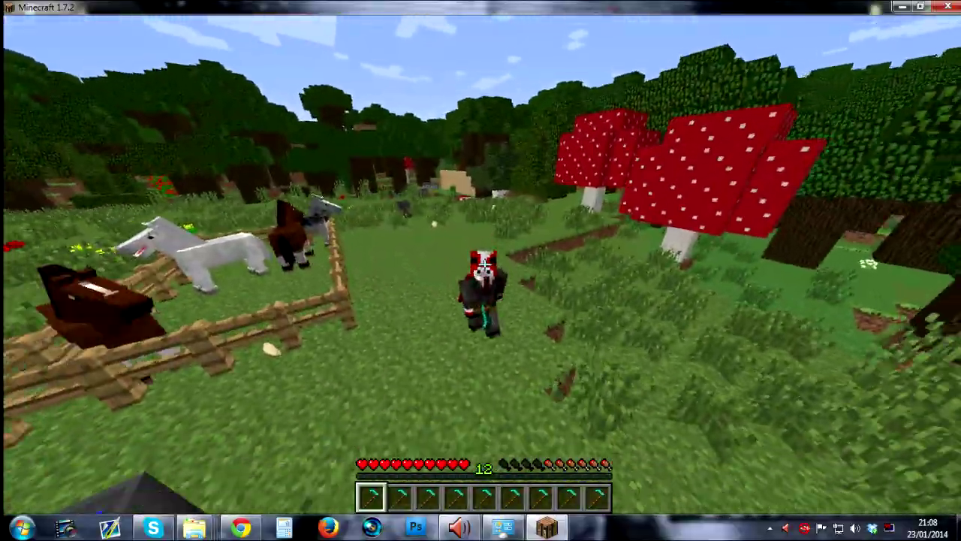
key(F1)
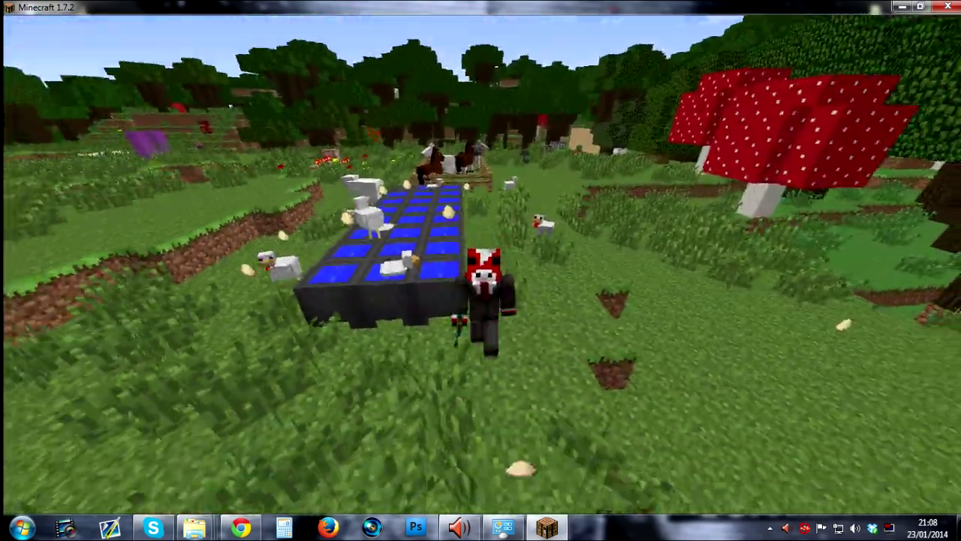
key(w)
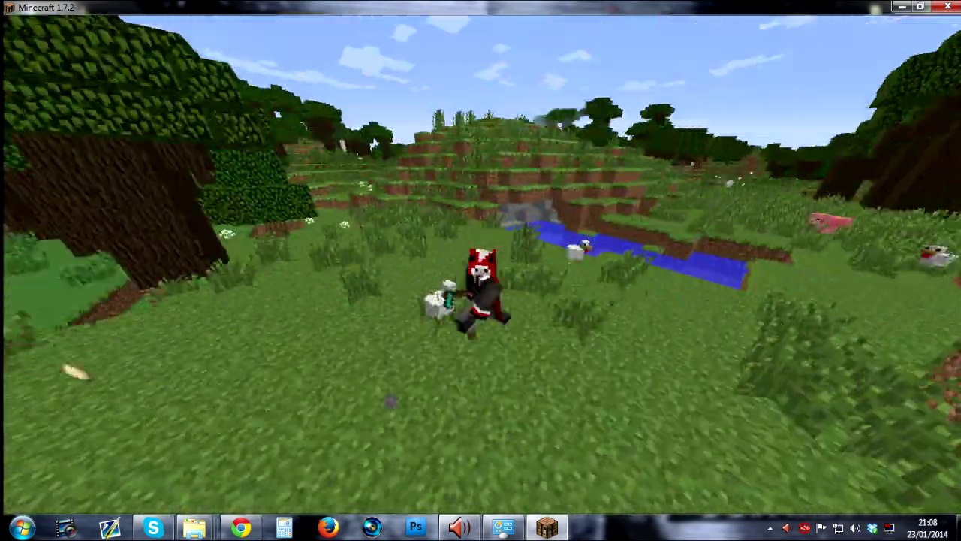
key(w)
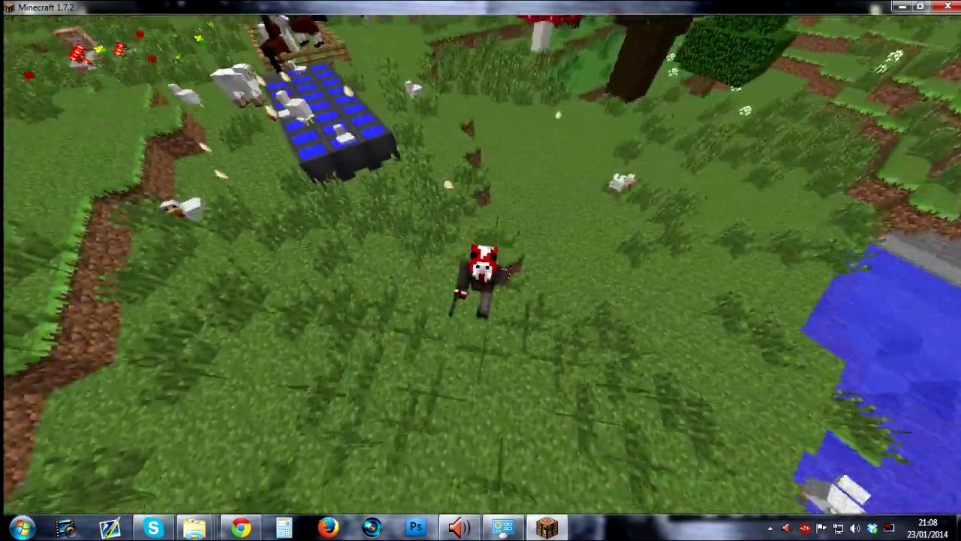